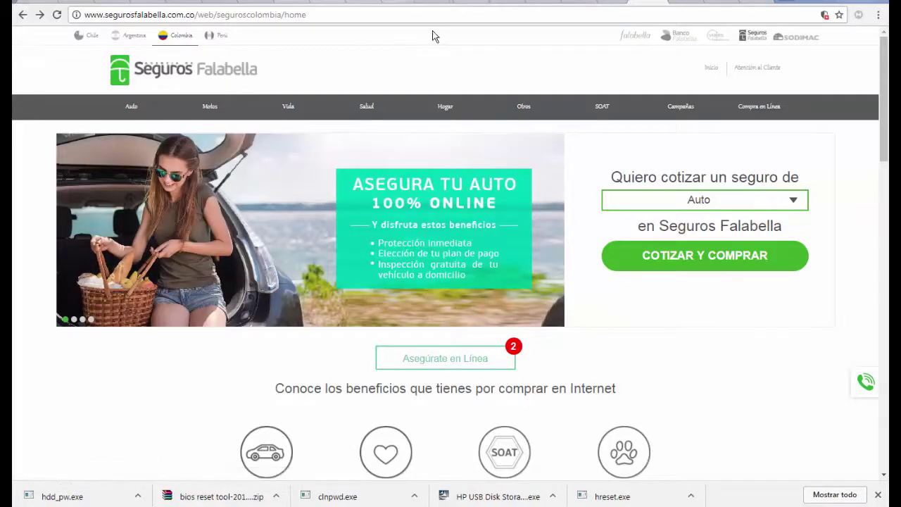
Open the Mascotas insurance quote from the home page and choose Perro as the pet type
{"action": "left_click", "coordinate": [110, 17]}
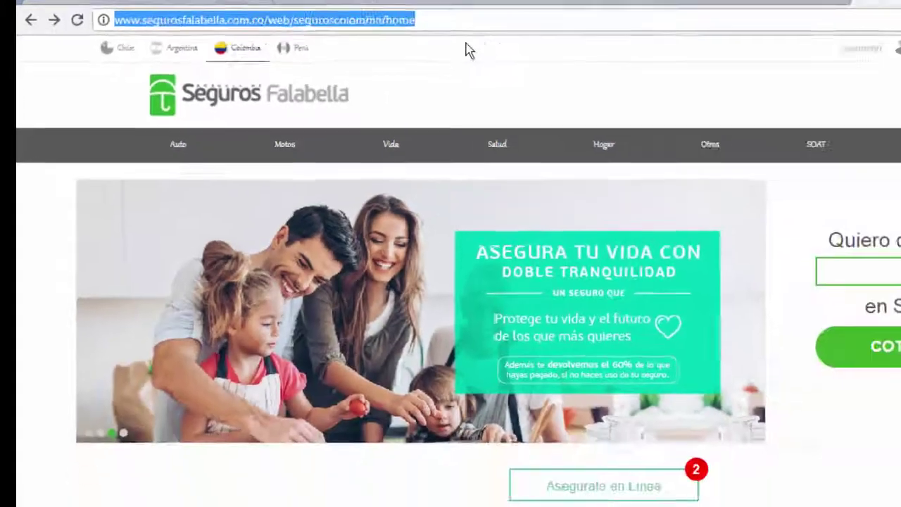
{"action": "mouse_move", "coordinate": [439, 127]}
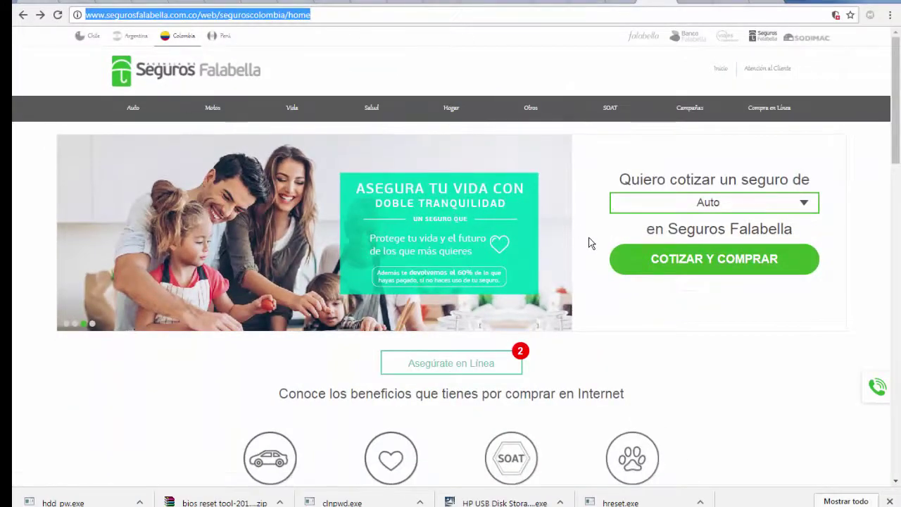
{"action": "scroll", "coordinate": [589, 243], "scroll_direction": "down", "scroll_amount": 3}
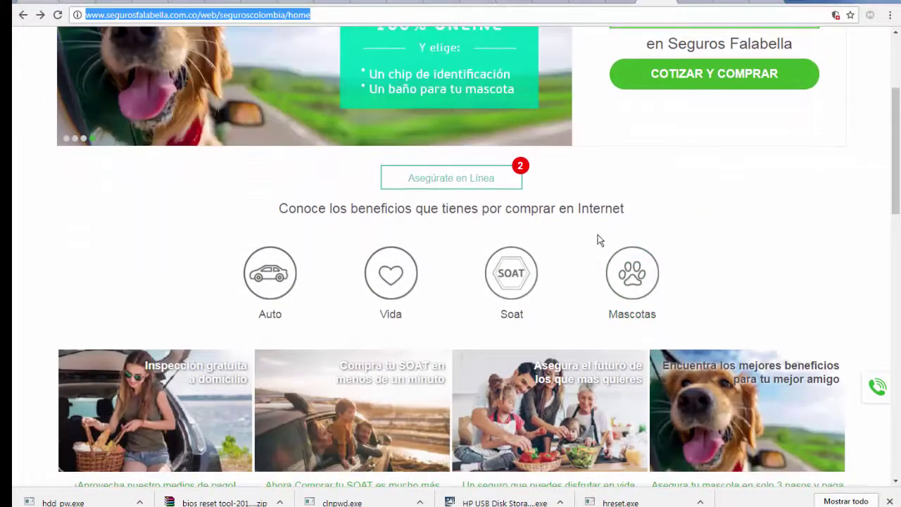
{"action": "left_click", "coordinate": [629, 280]}
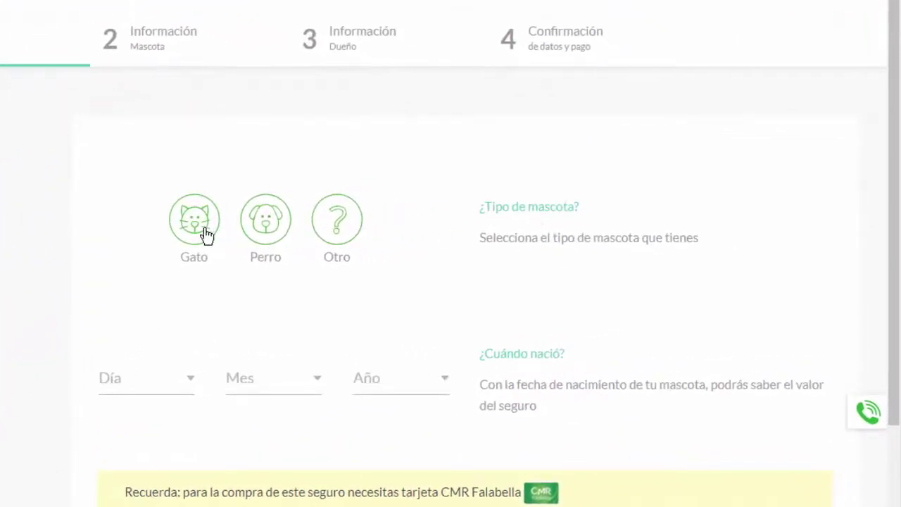
{"action": "left_click", "coordinate": [265, 229]}
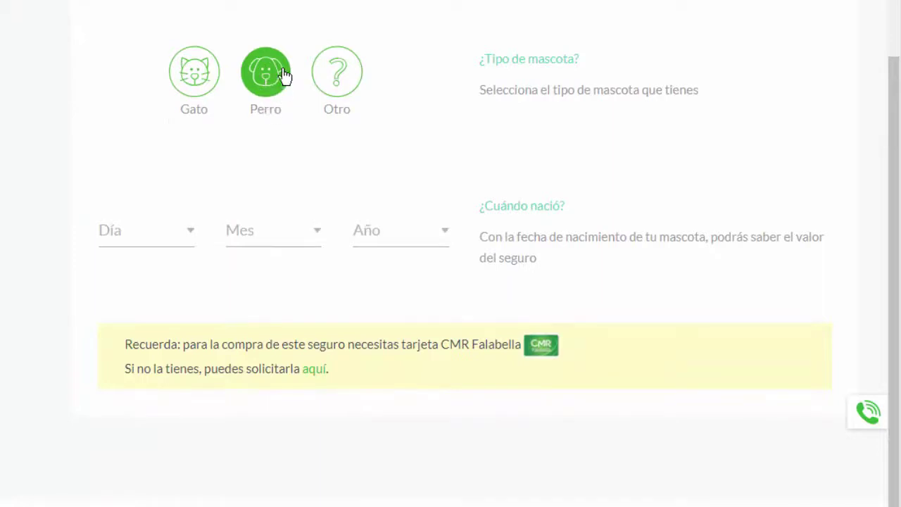
Fill in the day, month and year of the dog's date of birth
{"action": "left_click", "coordinate": [195, 229]}
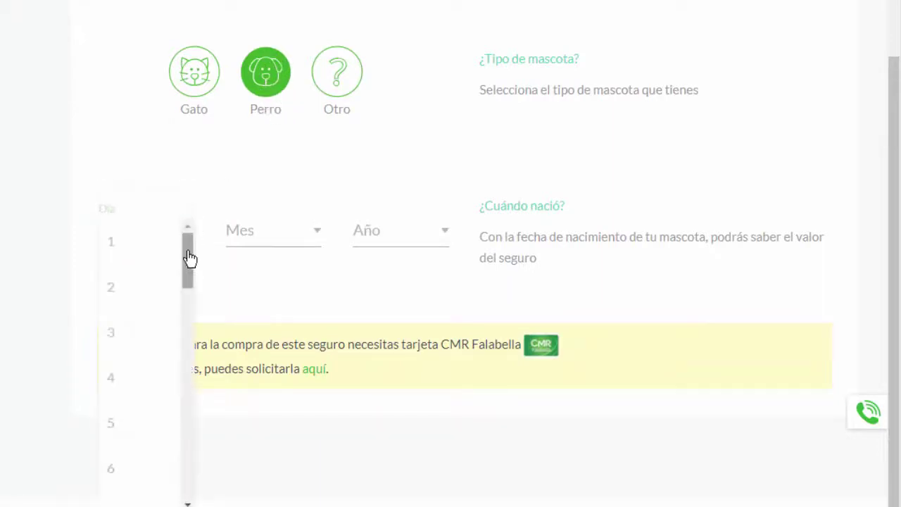
{"action": "left_click_drag", "start_coordinate": [191, 258], "coordinate": [202, 384]}
{"action": "left_click", "coordinate": [144, 371]}
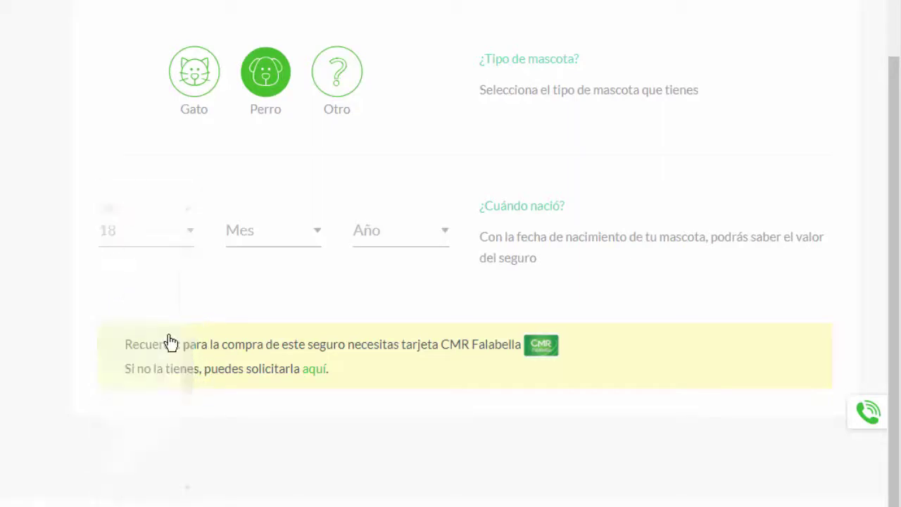
{"action": "left_click", "coordinate": [312, 242]}
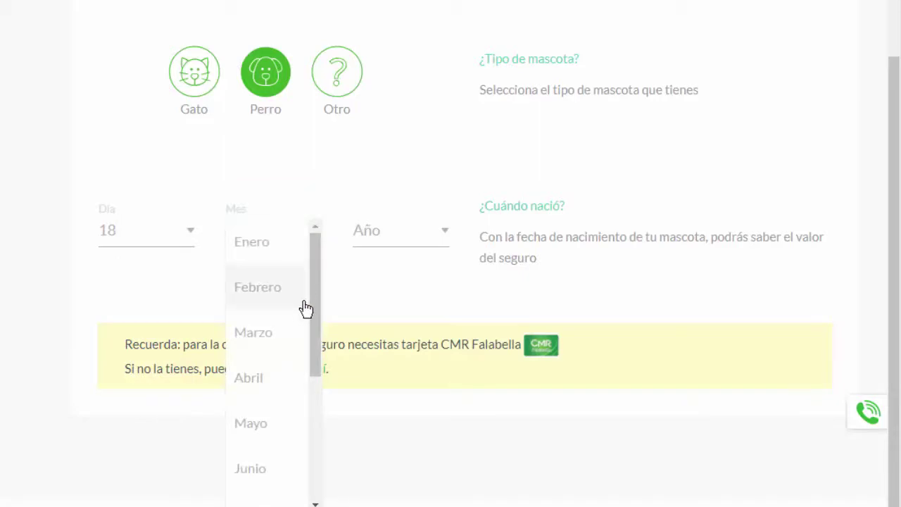
{"action": "left_click_drag", "start_coordinate": [312, 317], "coordinate": [317, 398]}
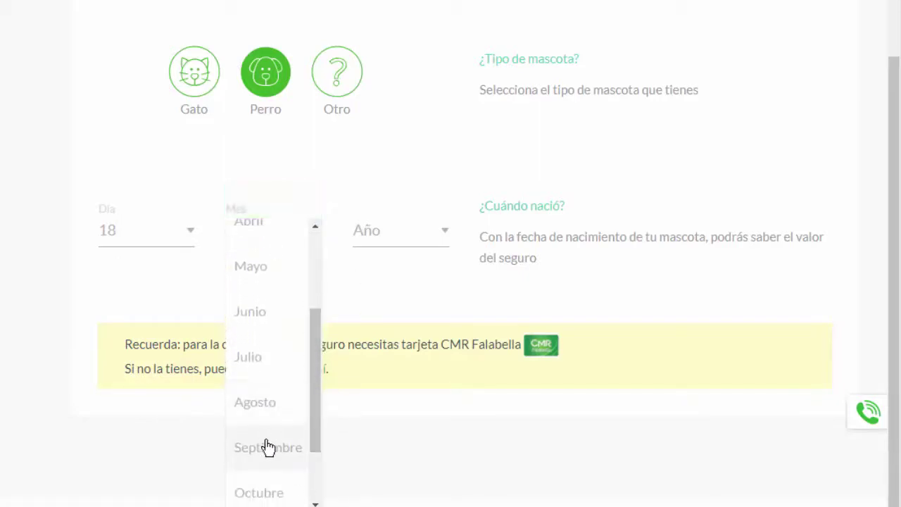
{"action": "left_click", "coordinate": [267, 446]}
{"action": "left_click", "coordinate": [438, 245]}
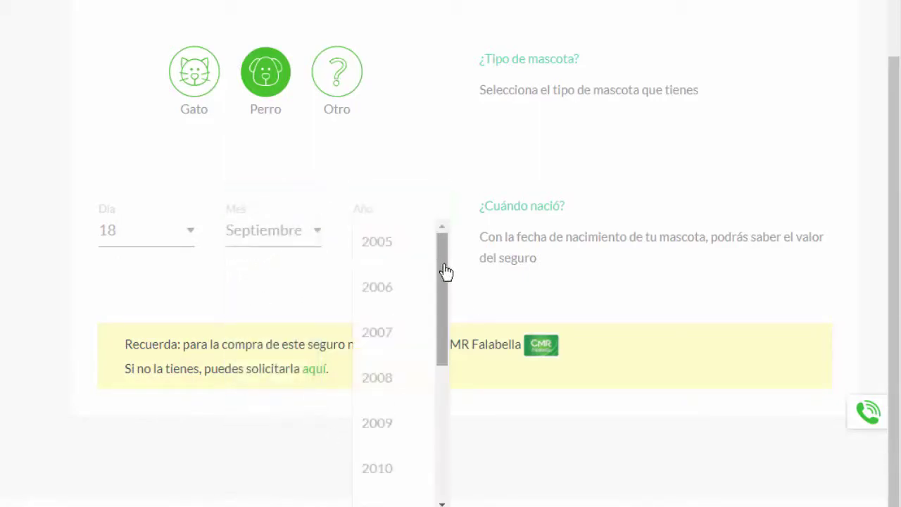
{"action": "left_click_drag", "start_coordinate": [446, 274], "coordinate": [451, 406]}
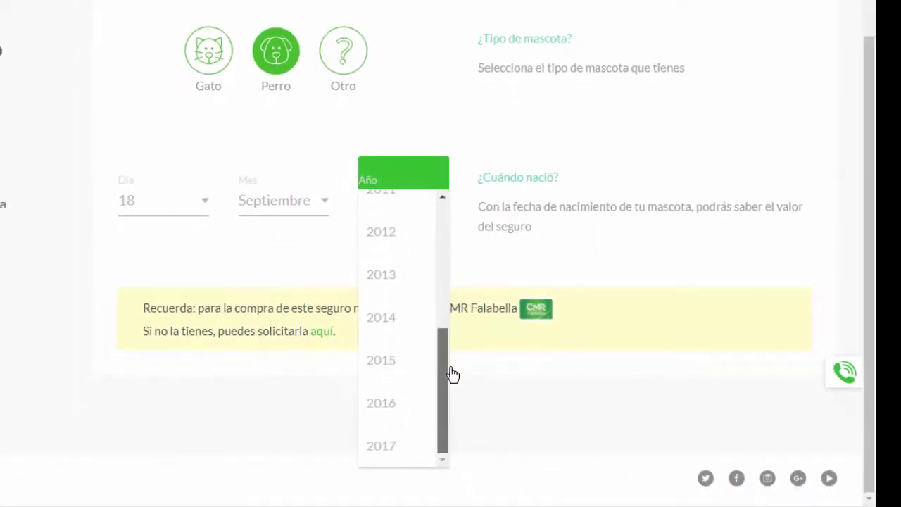
{"action": "left_click", "coordinate": [400, 366]}
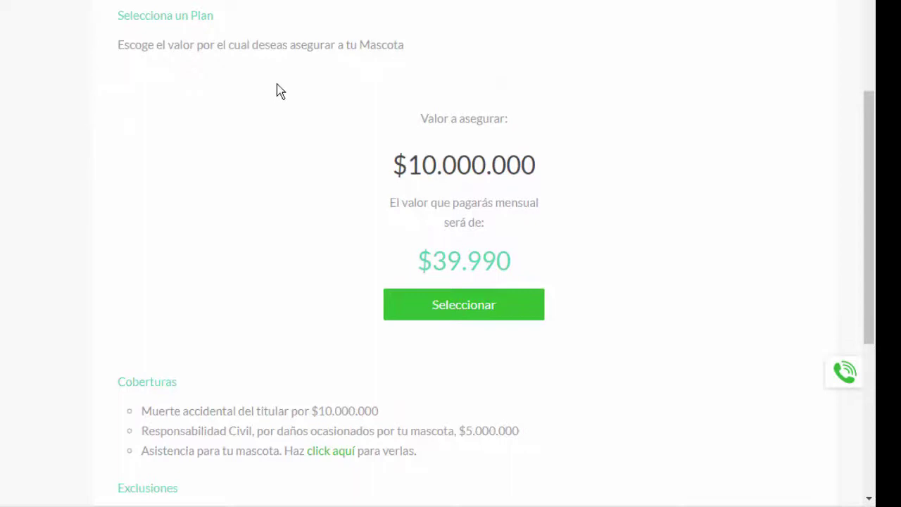
Review the plan's coverage details and select the plan with an insured value of $10.000.000
{"action": "scroll", "coordinate": [217, 61], "scroll_direction": "up", "scroll_amount": 2}
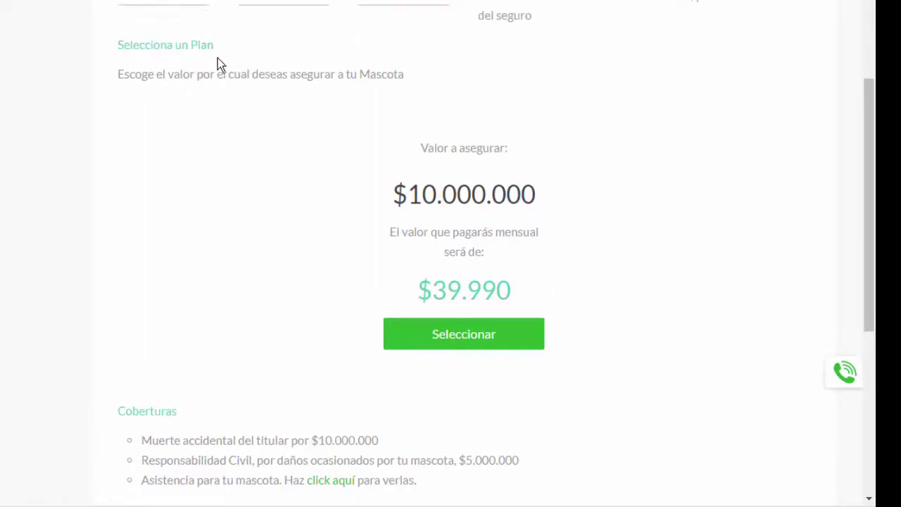
{"action": "scroll", "coordinate": [334, 120], "scroll_direction": "down", "scroll_amount": 4}
{"action": "scroll", "coordinate": [392, 147], "scroll_direction": "down", "scroll_amount": 4}
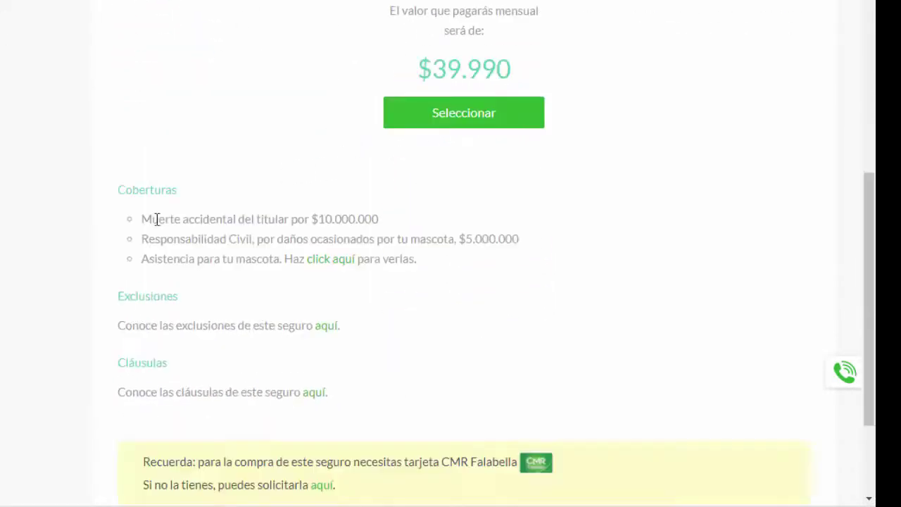
{"action": "scroll", "coordinate": [243, 173], "scroll_direction": "up", "scroll_amount": 4}
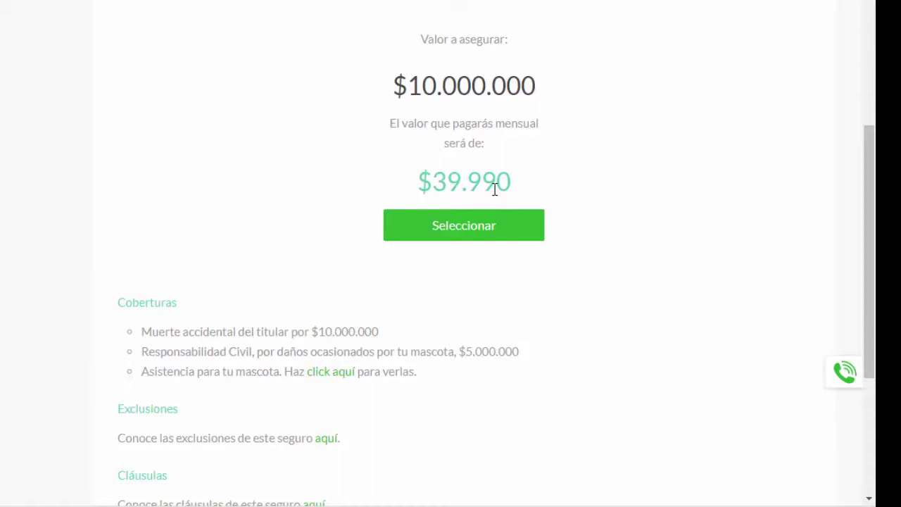
{"action": "left_click", "coordinate": [458, 235]}
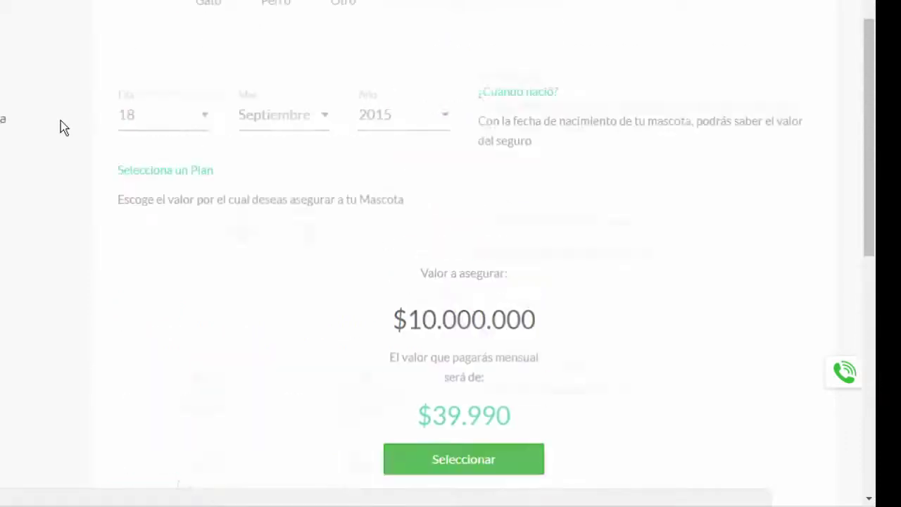
Set the pet's breed to Dogo Argentino
{"action": "left_click", "coordinate": [209, 208]}
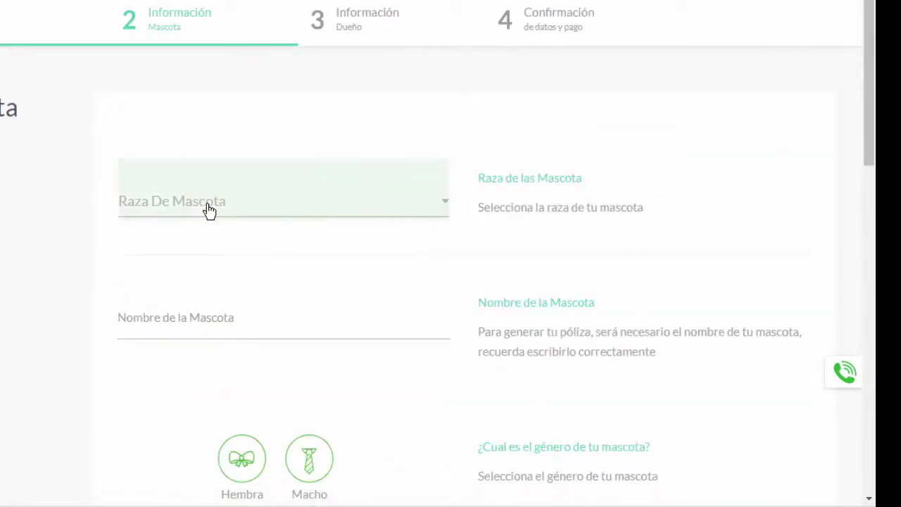
{"action": "scroll", "coordinate": [239, 219], "scroll_direction": "down", "scroll_amount": 3}
{"action": "scroll", "coordinate": [239, 226], "scroll_direction": "down", "scroll_amount": 15}
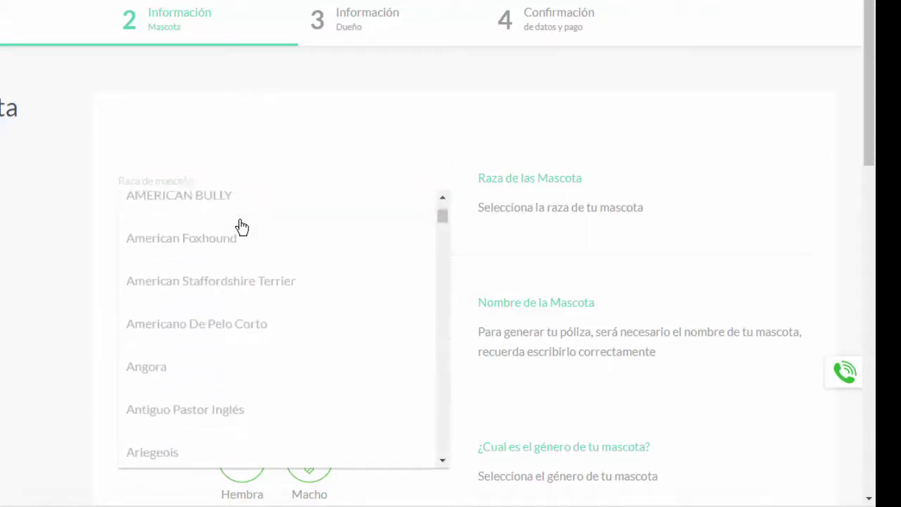
{"action": "scroll", "coordinate": [239, 229], "scroll_direction": "down", "scroll_amount": 15}
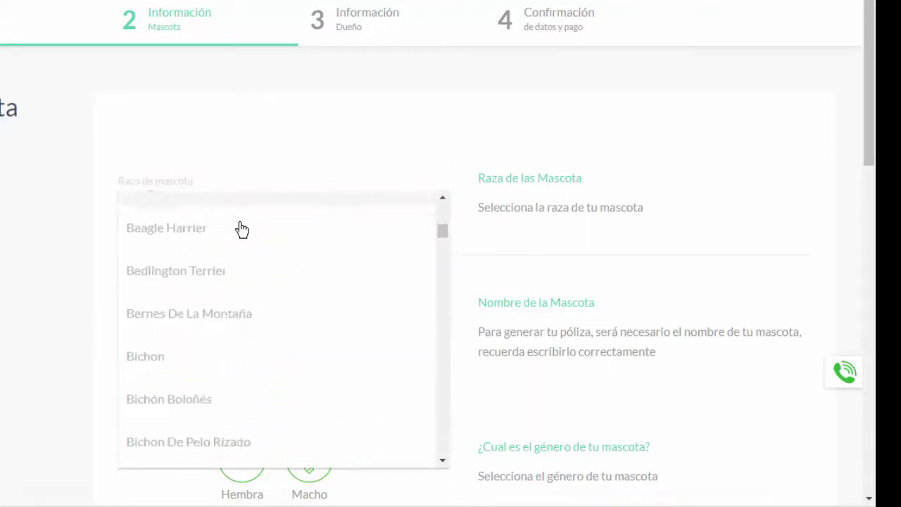
{"action": "scroll", "coordinate": [245, 261], "scroll_direction": "down", "scroll_amount": 15}
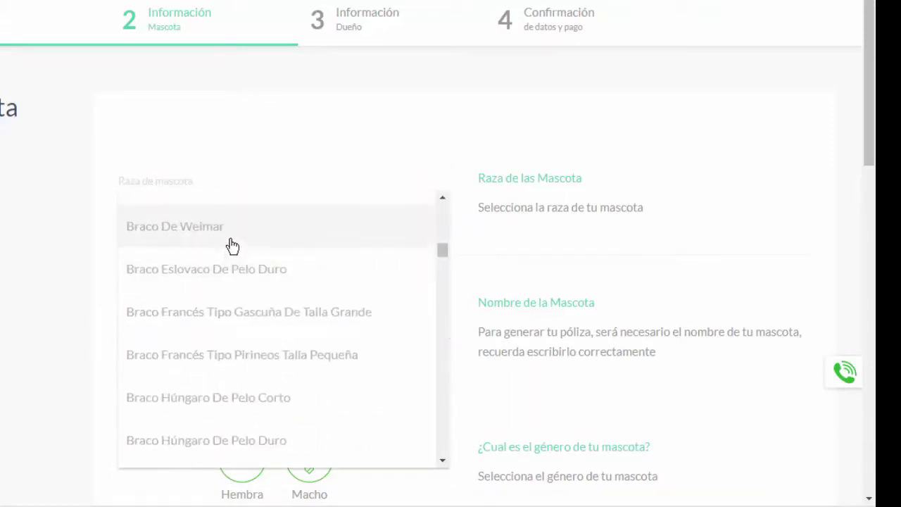
{"action": "scroll", "coordinate": [224, 287], "scroll_direction": "down", "scroll_amount": 15}
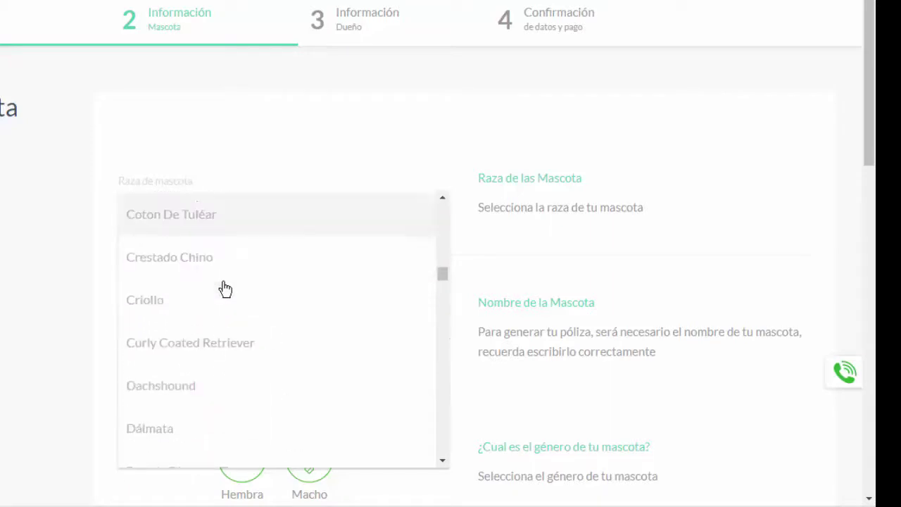
{"action": "scroll", "coordinate": [222, 281], "scroll_direction": "up", "scroll_amount": 4}
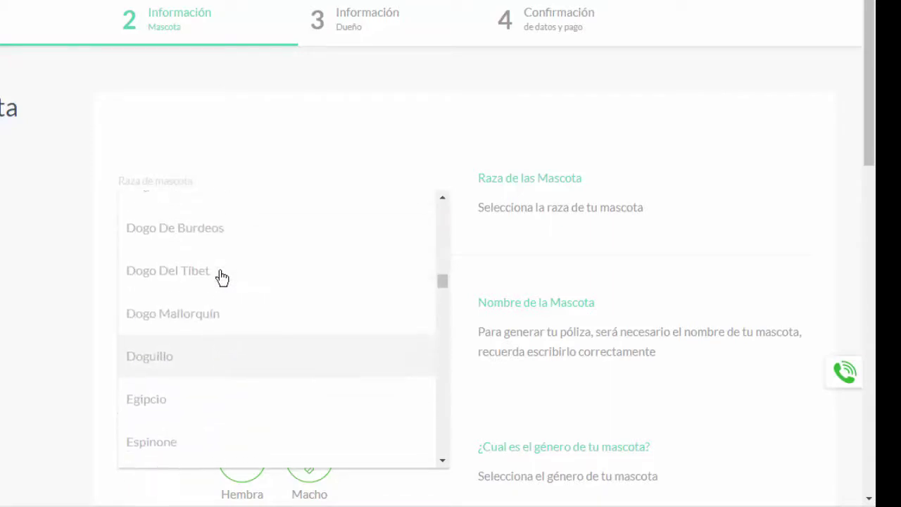
{"action": "scroll", "coordinate": [214, 274], "scroll_direction": "up", "scroll_amount": 2}
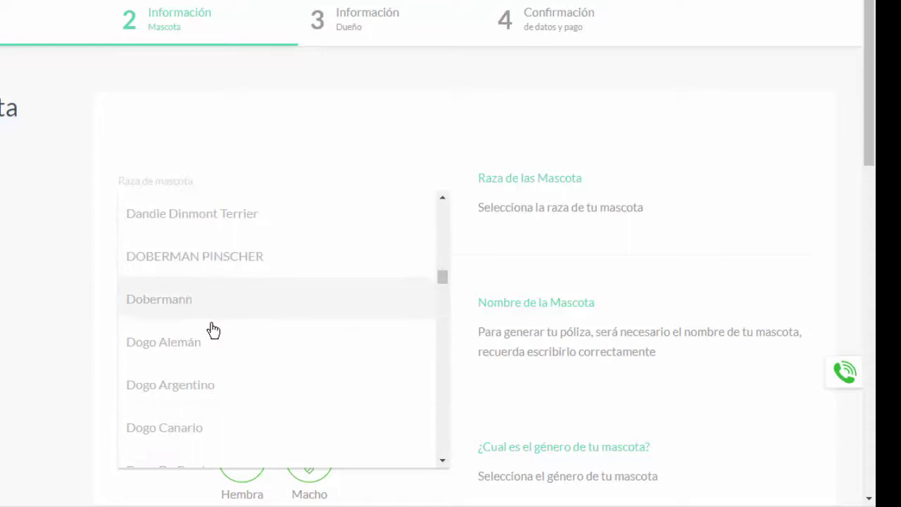
{"action": "left_click", "coordinate": [216, 372]}
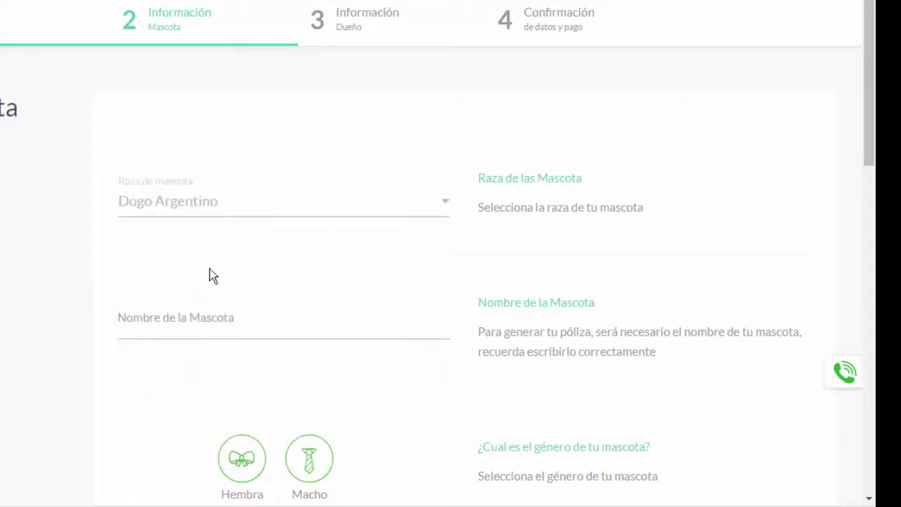
Enter Kylerth as the pet's name and choose Macho as its gender
{"action": "left_click", "coordinate": [186, 323]}
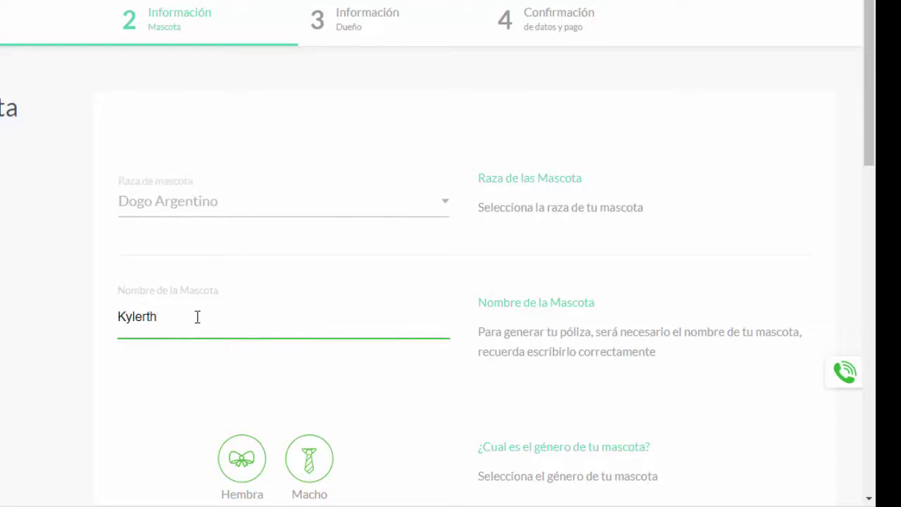
{"action": "scroll", "coordinate": [261, 308], "scroll_direction": "down", "scroll_amount": 3}
{"action": "left_click", "coordinate": [311, 221]}
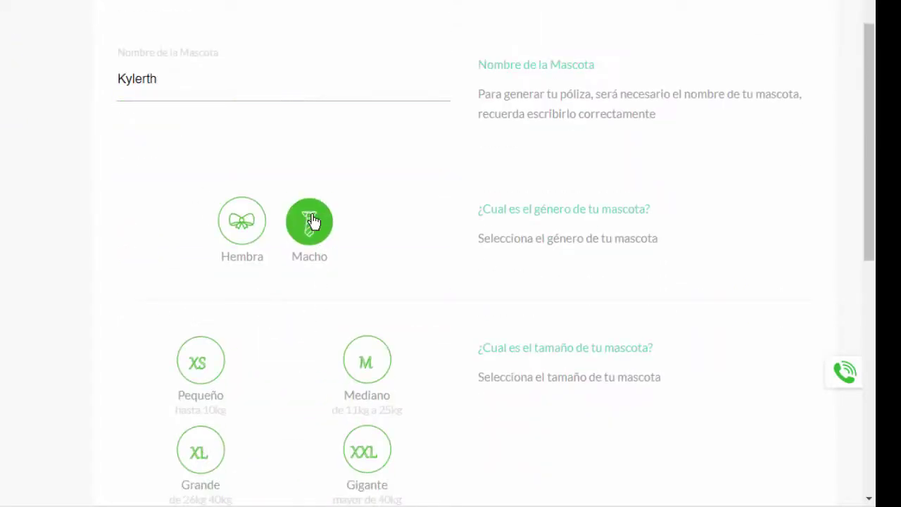
Set the pet's size to Grande (XL) and its height to 42 cm
{"action": "scroll", "coordinate": [356, 220], "scroll_direction": "down", "scroll_amount": 1}
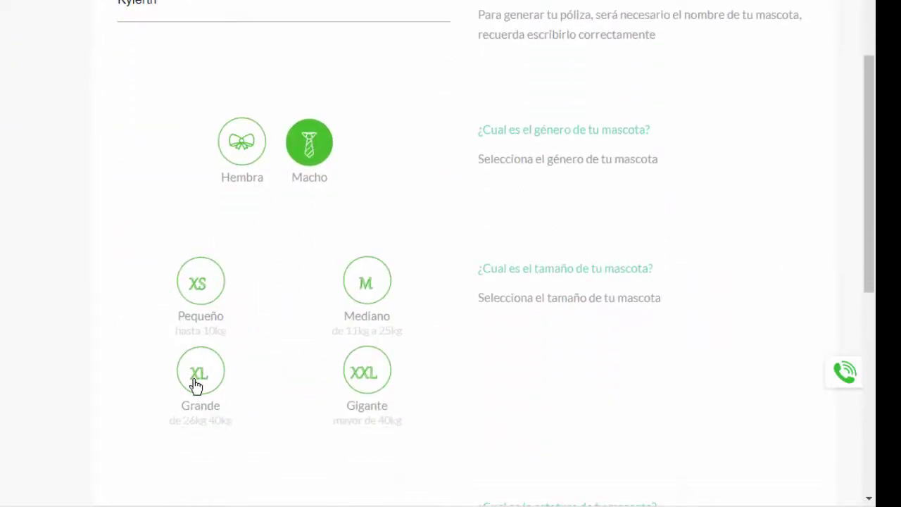
{"action": "left_click", "coordinate": [196, 386]}
{"action": "scroll", "coordinate": [261, 293], "scroll_direction": "down", "scroll_amount": 3}
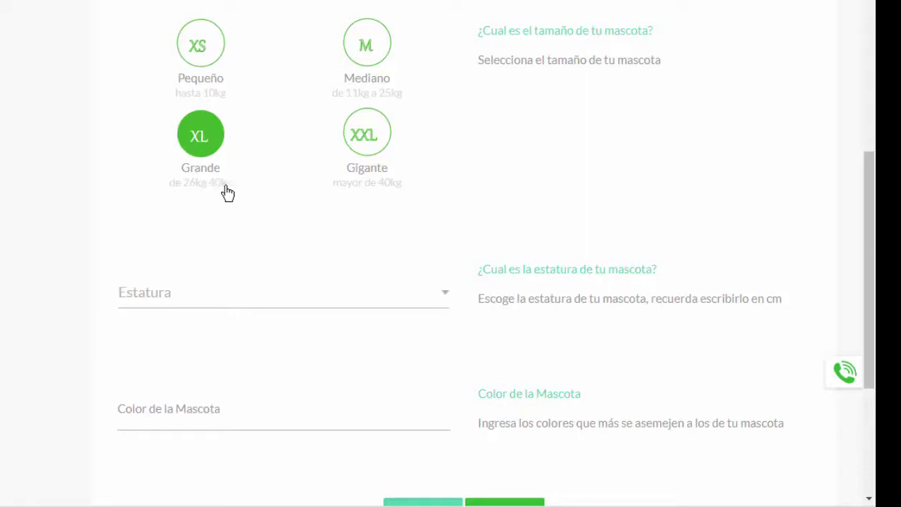
{"action": "left_click", "coordinate": [415, 297]}
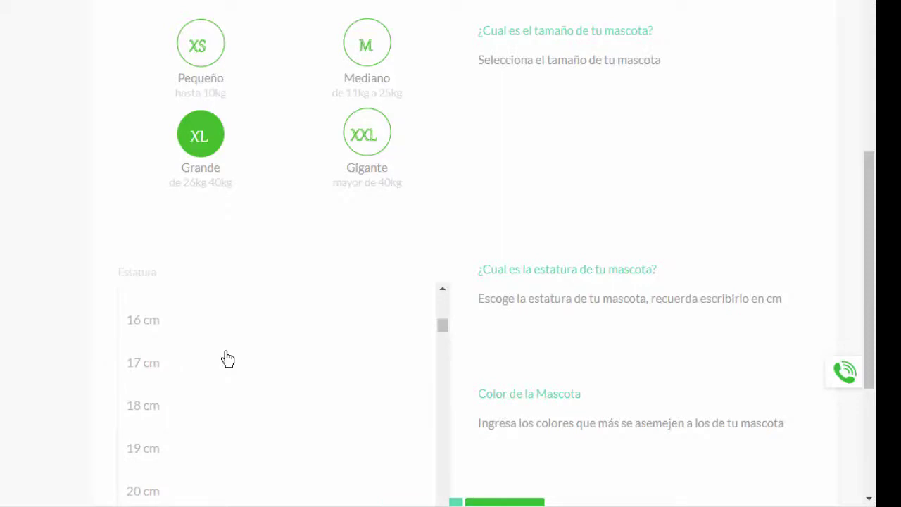
{"action": "scroll", "coordinate": [225, 362], "scroll_direction": "down", "scroll_amount": 8}
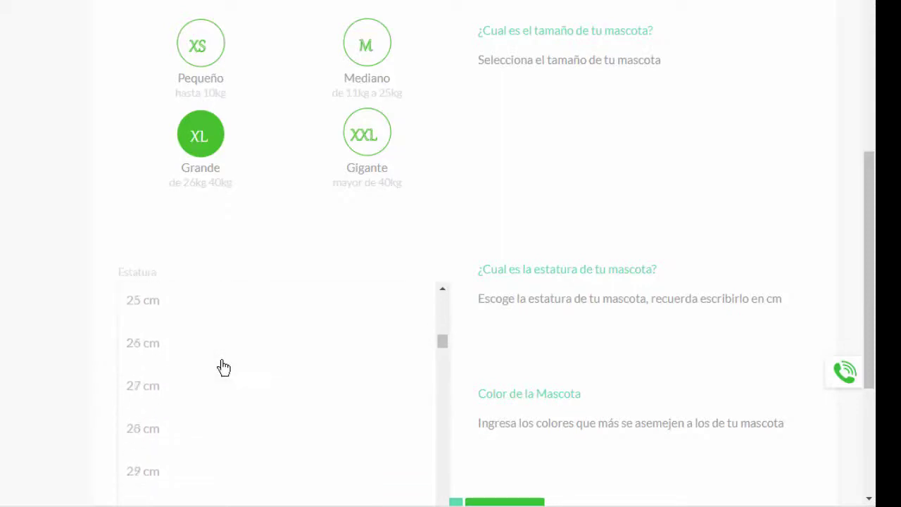
{"action": "scroll", "coordinate": [223, 368], "scroll_direction": "down", "scroll_amount": 5}
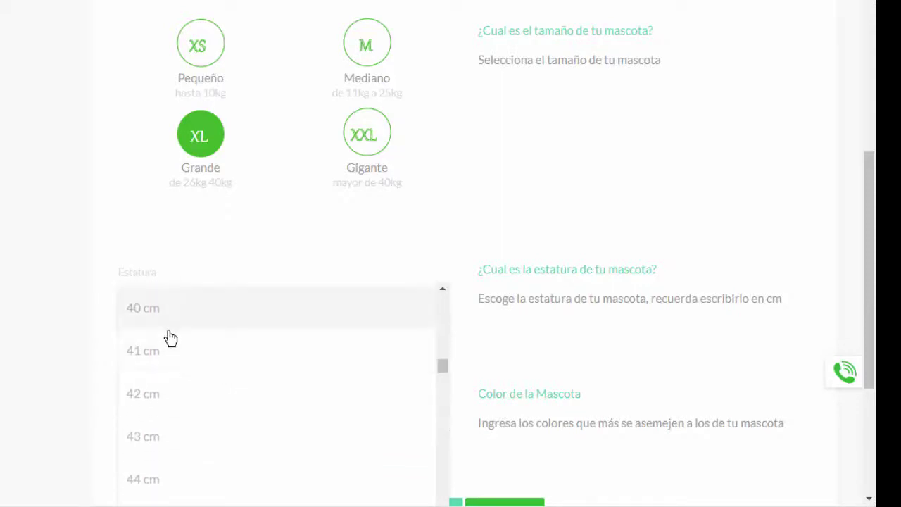
{"action": "left_click", "coordinate": [169, 390]}
Enter "Blanco con manchas negras" as the pet's color and continue to the owner information
{"action": "scroll", "coordinate": [33, 291], "scroll_direction": "down", "scroll_amount": 5}
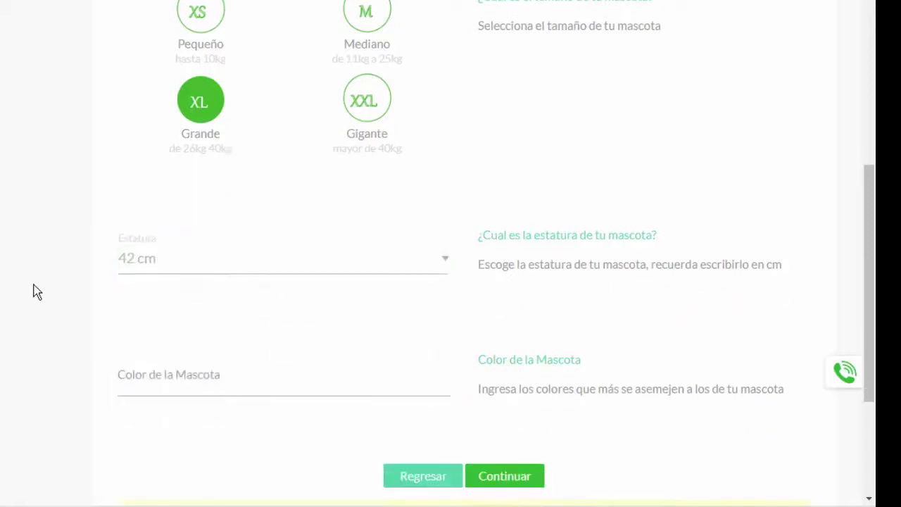
{"action": "left_click", "coordinate": [240, 254]}
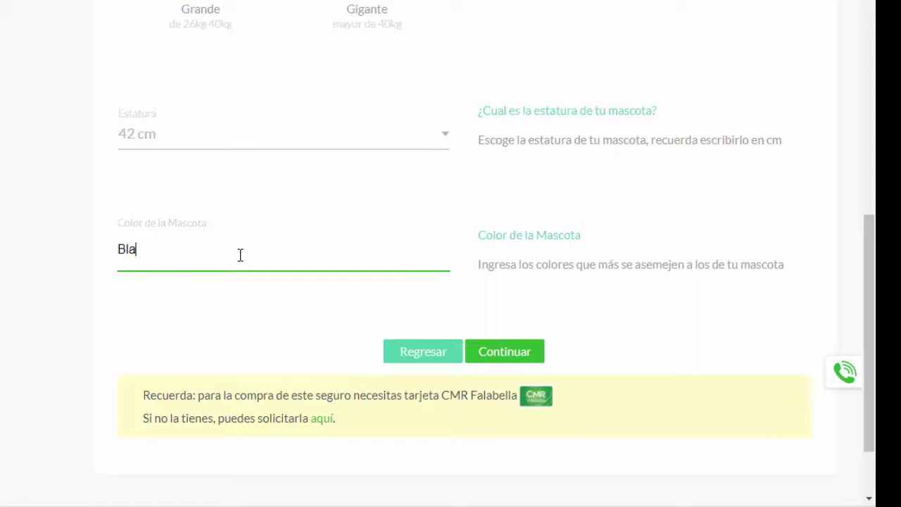
{"action": "type", "text": "Blac"}
{"action": "key", "text": "BackSpace"}
{"action": "type", "text": "nco con manchas negras"}
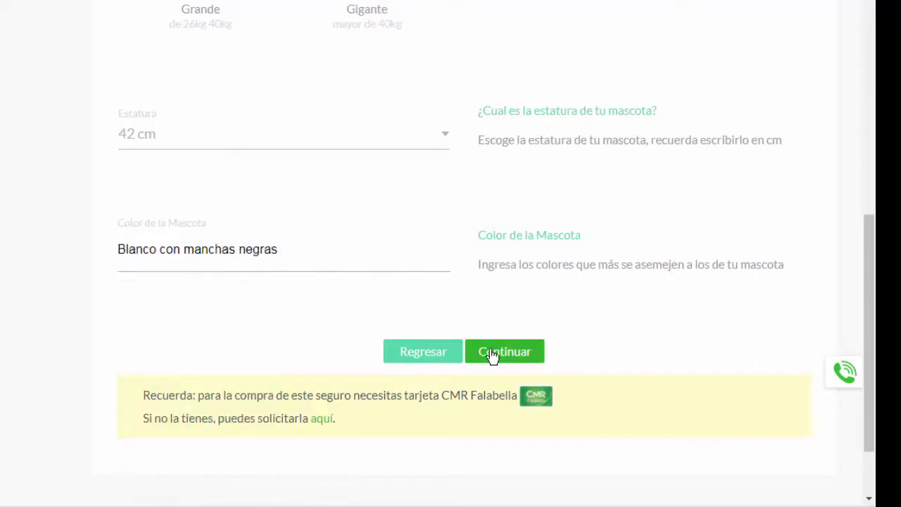
{"action": "left_click", "coordinate": [493, 358]}
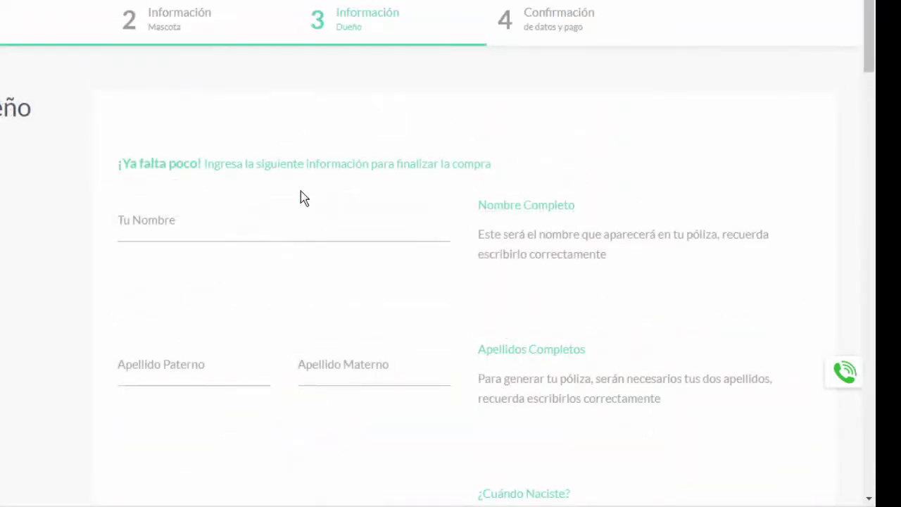
Look through the owner information form to the CMR card reminder and open the link for requesting the card
{"action": "scroll", "coordinate": [363, 184], "scroll_direction": "down", "scroll_amount": 15}
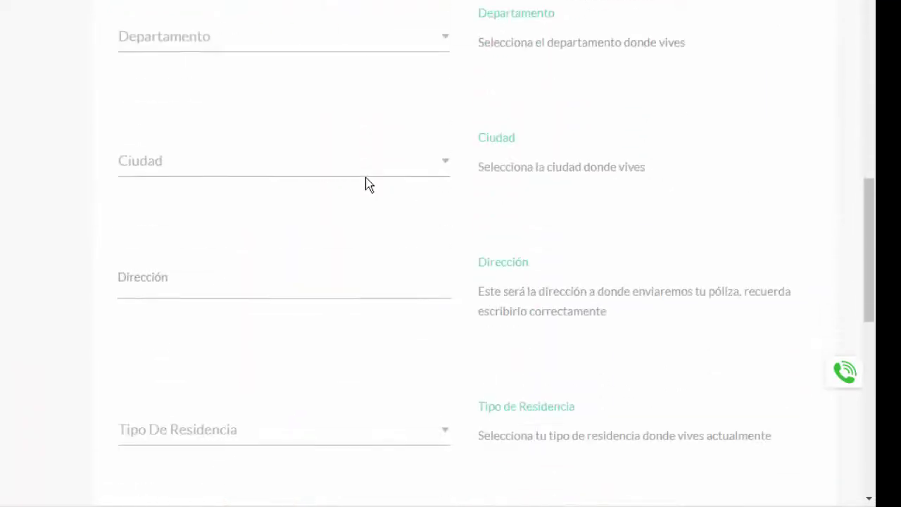
{"action": "scroll", "coordinate": [367, 183], "scroll_direction": "down", "scroll_amount": 10}
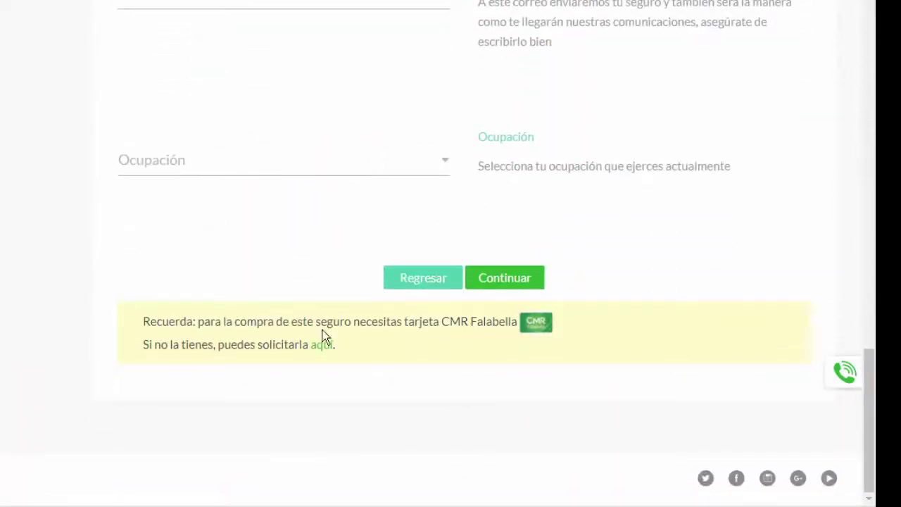
{"action": "scroll", "coordinate": [444, 346], "scroll_direction": "up", "scroll_amount": 20}
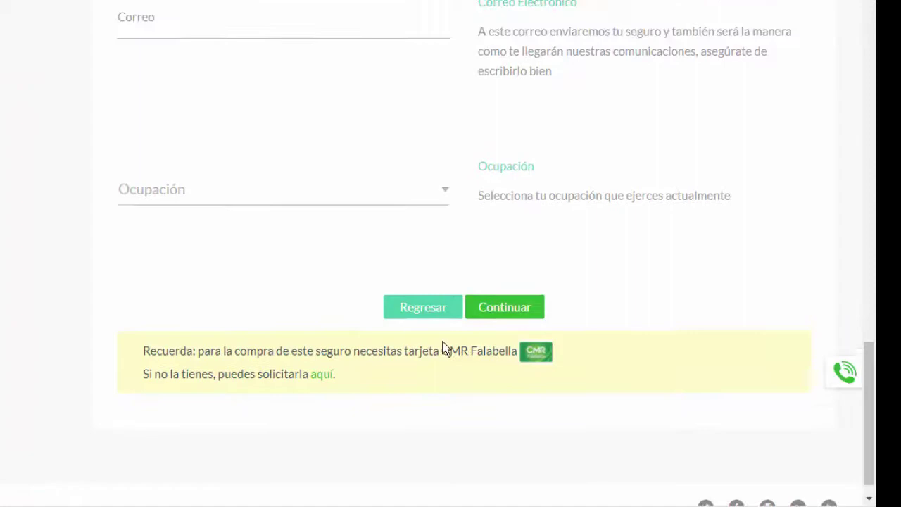
{"action": "scroll", "coordinate": [138, 262], "scroll_direction": "up", "scroll_amount": 5}
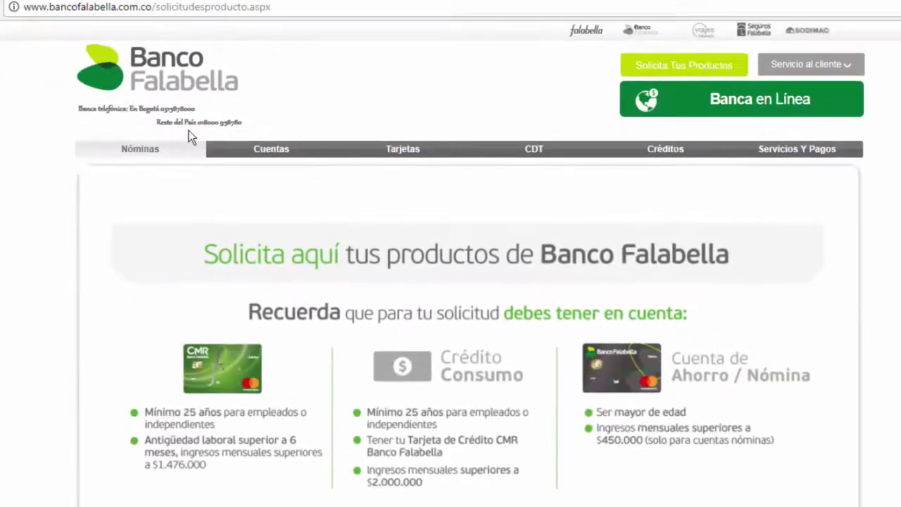
Examine the CMR card requirements and application form fields on Banco Falabella's product request page, and return to the owner form
{"action": "scroll", "coordinate": [102, 129], "scroll_direction": "down", "scroll_amount": 3}
{"action": "scroll", "coordinate": [101, 136], "scroll_direction": "up", "scroll_amount": 3}
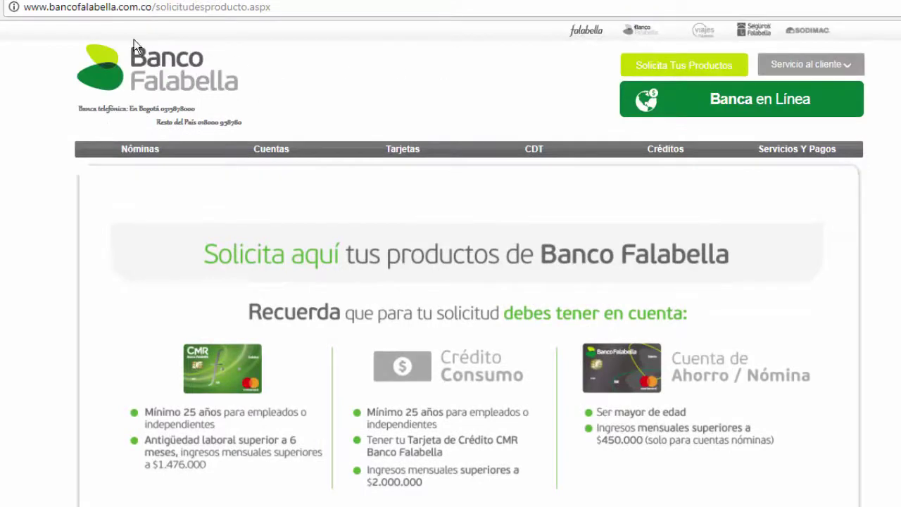
{"action": "scroll", "coordinate": [199, 124], "scroll_direction": "down", "scroll_amount": 3}
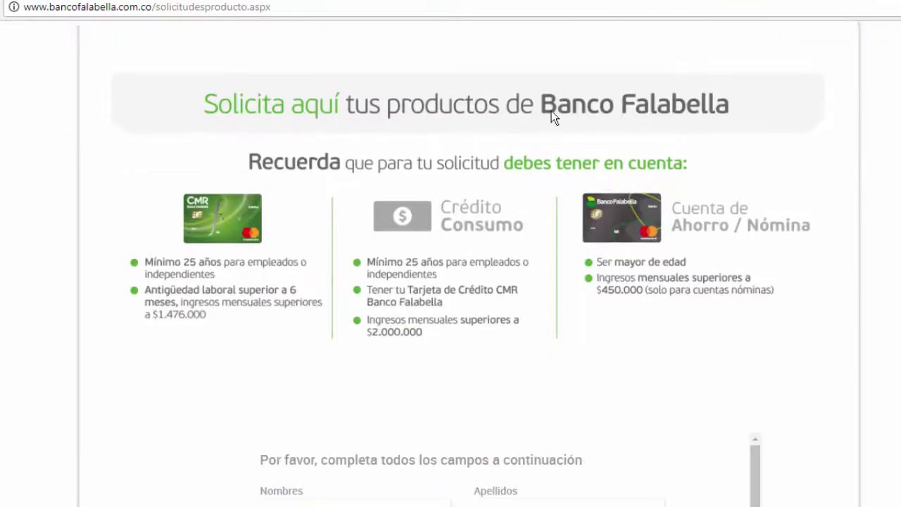
{"action": "scroll", "coordinate": [313, 124], "scroll_direction": "down", "scroll_amount": 5}
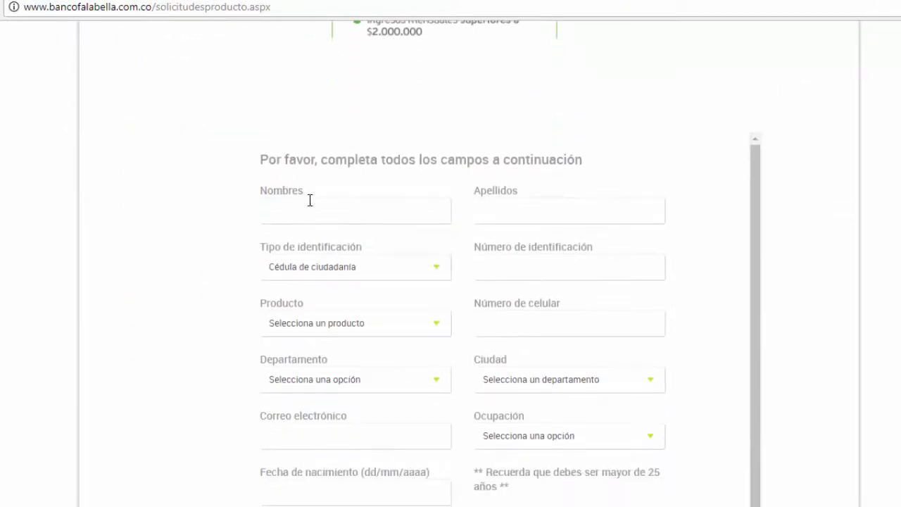
{"action": "left_click", "coordinate": [322, 209]}
{"action": "scroll", "coordinate": [505, 188], "scroll_direction": "down", "scroll_amount": 1}
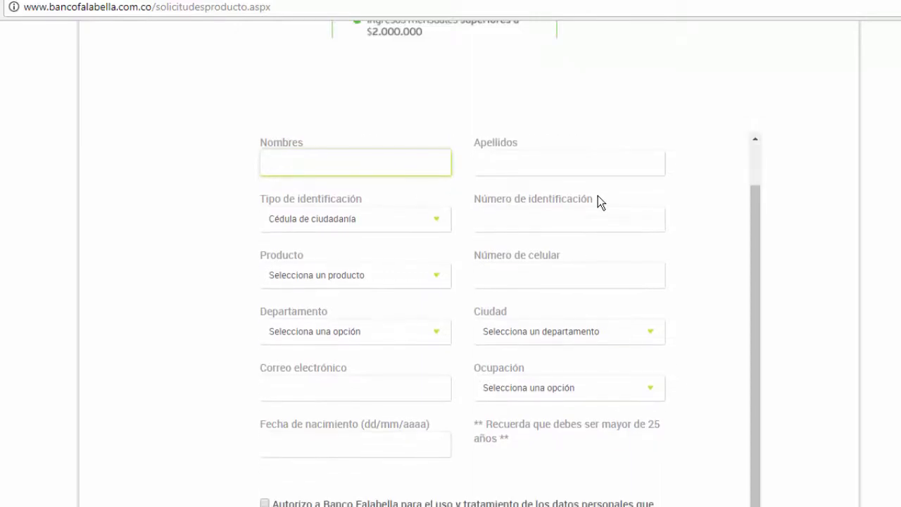
{"action": "scroll", "coordinate": [598, 197], "scroll_direction": "down", "scroll_amount": 2}
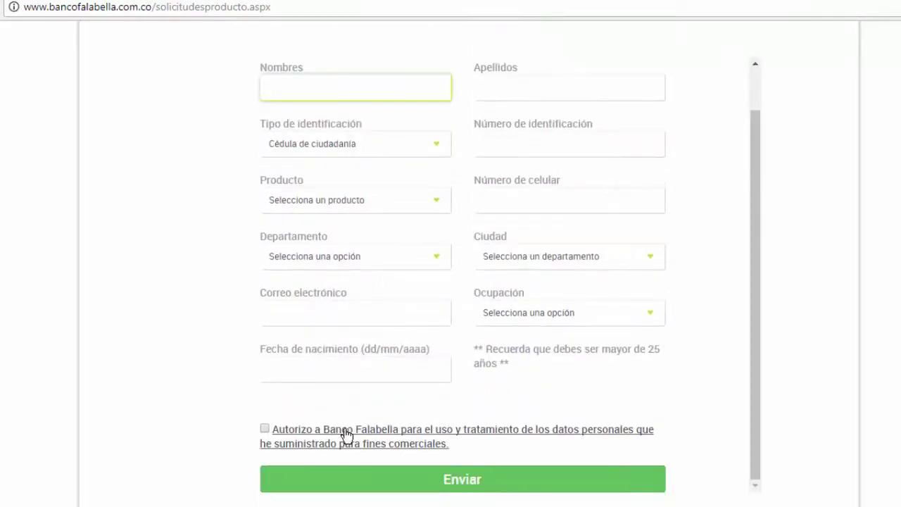
{"action": "scroll", "coordinate": [417, 431], "scroll_direction": "down", "scroll_amount": 5}
{"action": "scroll", "coordinate": [426, 335], "scroll_direction": "up", "scroll_amount": 3}
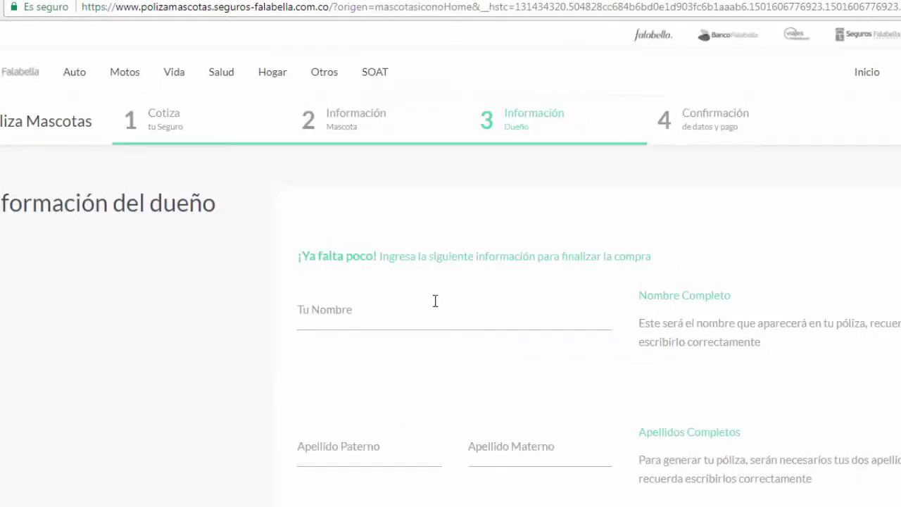
Review the owner form's required fields, from names, birth date and document to address, contact details and occupation
{"action": "left_click", "coordinate": [436, 326]}
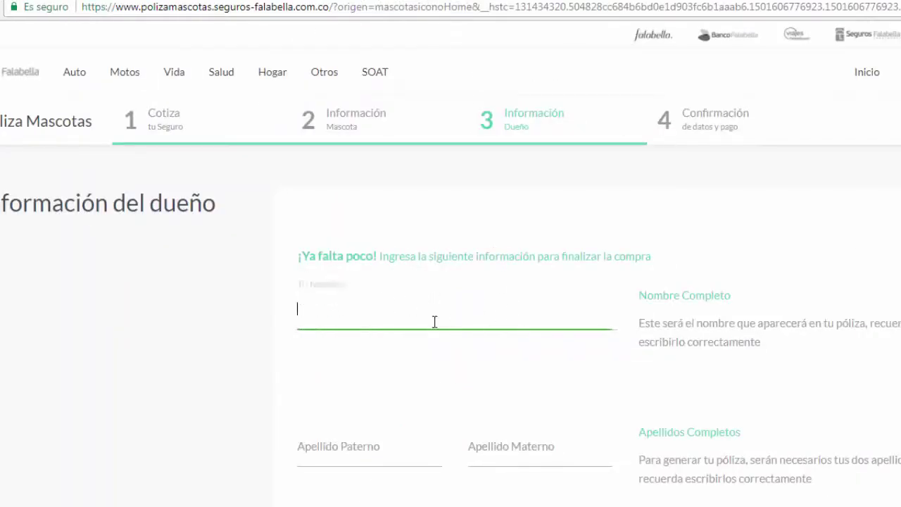
{"action": "scroll", "coordinate": [436, 320], "scroll_direction": "down", "scroll_amount": 2}
{"action": "left_click", "coordinate": [352, 296]}
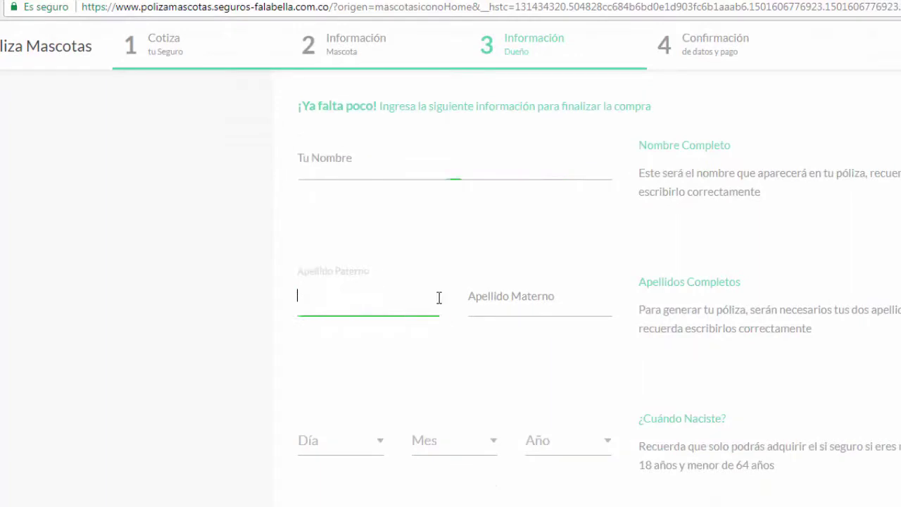
{"action": "left_click", "coordinate": [529, 303]}
{"action": "scroll", "coordinate": [375, 272], "scroll_direction": "down", "scroll_amount": 3}
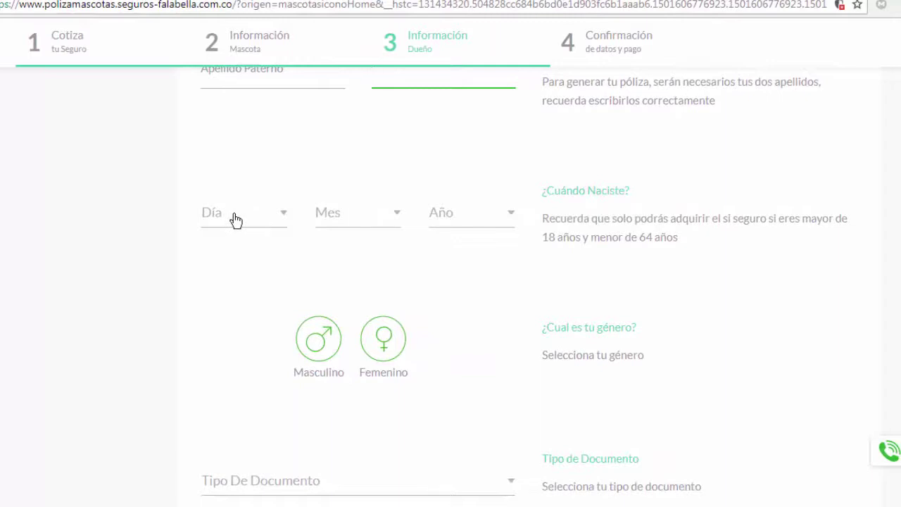
{"action": "scroll", "coordinate": [238, 291], "scroll_direction": "down", "scroll_amount": 2}
{"action": "scroll", "coordinate": [237, 290], "scroll_direction": "down", "scroll_amount": 3}
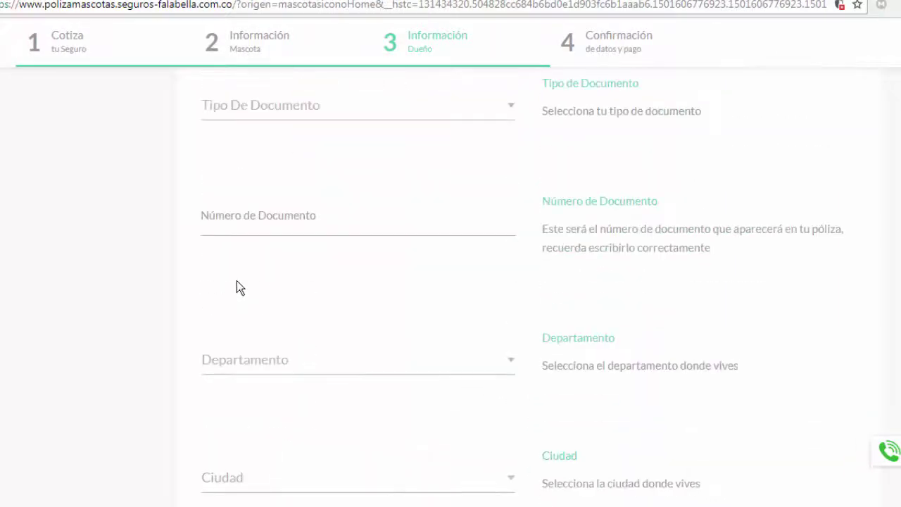
{"action": "scroll", "coordinate": [241, 276], "scroll_direction": "down", "scroll_amount": 2}
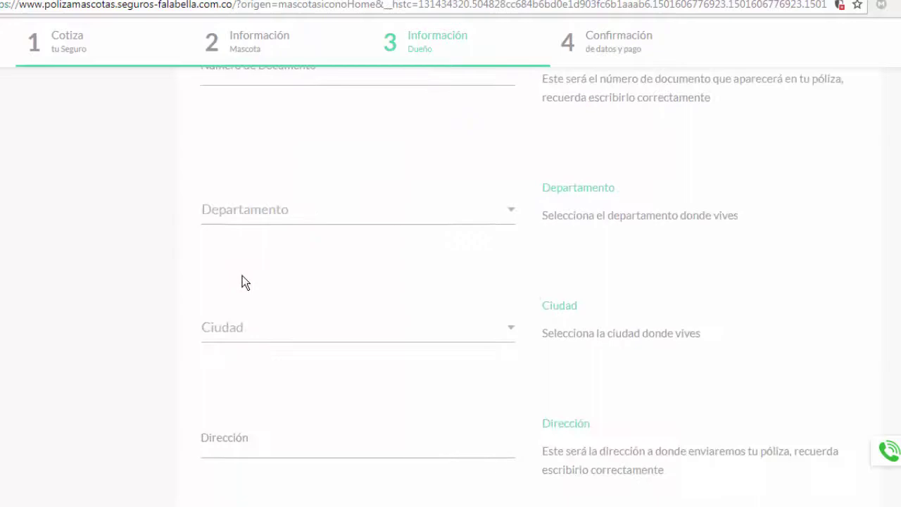
{"action": "scroll", "coordinate": [243, 275], "scroll_direction": "down", "scroll_amount": 3}
{"action": "scroll", "coordinate": [244, 275], "scroll_direction": "down", "scroll_amount": 5}
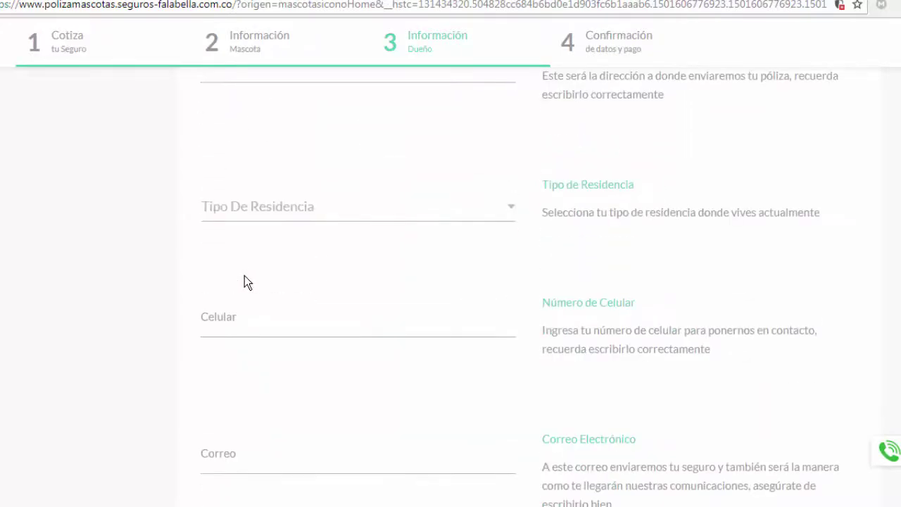
{"action": "scroll", "coordinate": [246, 275], "scroll_direction": "down", "scroll_amount": 2}
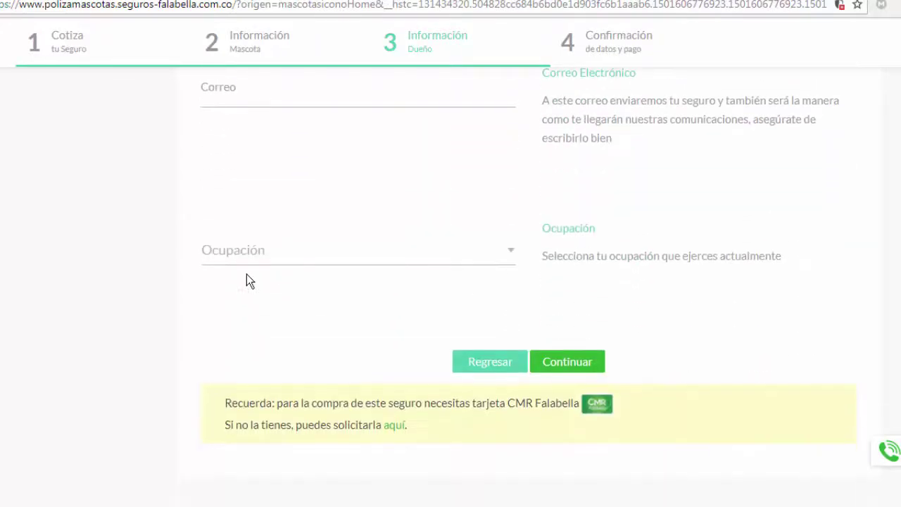
{"action": "scroll", "coordinate": [246, 275], "scroll_direction": "up", "scroll_amount": 10}
{"action": "scroll", "coordinate": [246, 274], "scroll_direction": "up", "scroll_amount": 12}
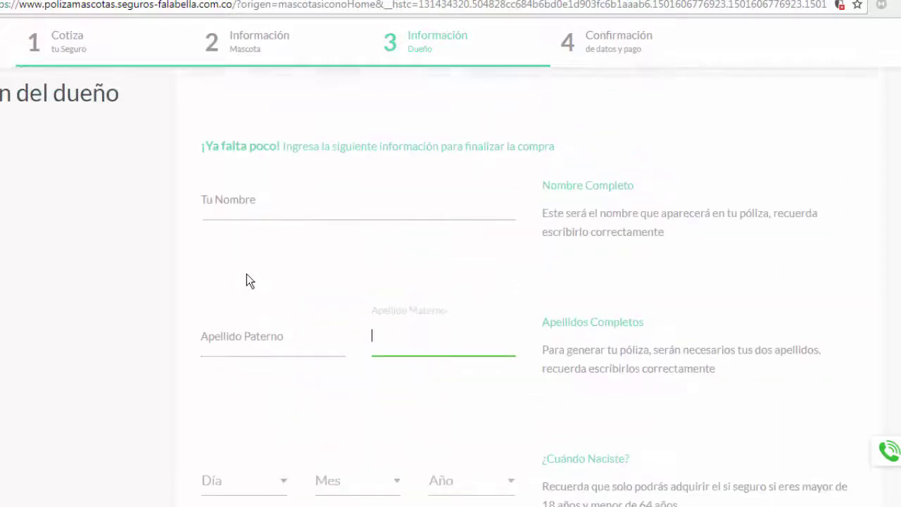
{"action": "scroll", "coordinate": [252, 276], "scroll_direction": "down", "scroll_amount": 2}
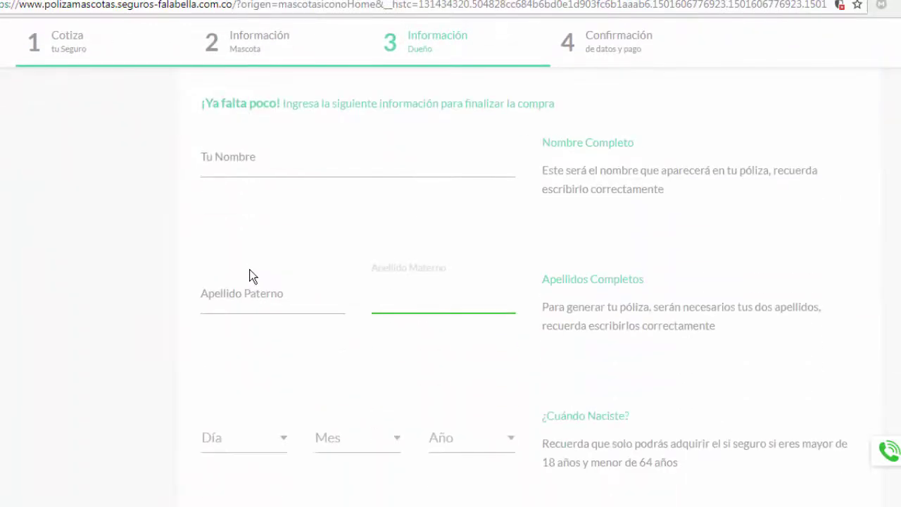
Fill in the owner's personal and contact details, set the occupation to Administracion, and continue to confirmation and payment
{"action": "left_click", "coordinate": [247, 167]}
{"action": "scroll", "coordinate": [493, 323], "scroll_direction": "down", "scroll_amount": 15}
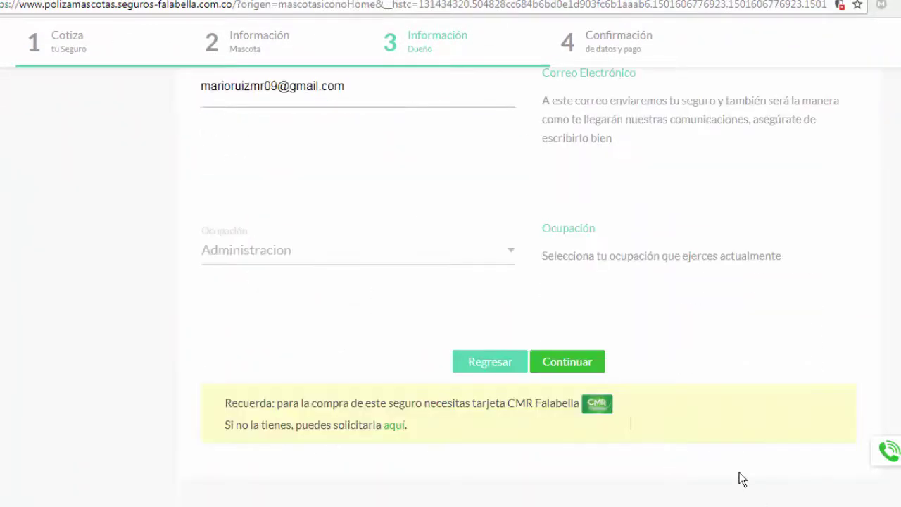
{"action": "left_click", "coordinate": [589, 377]}
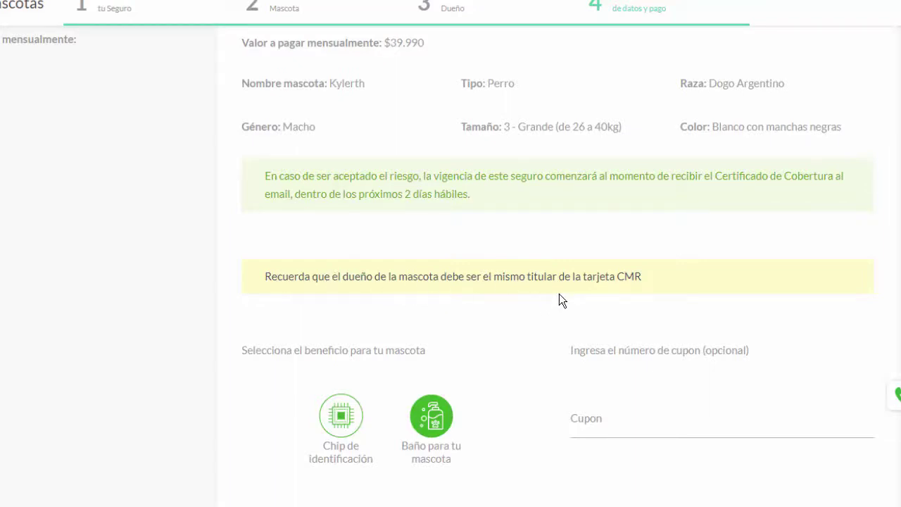
Try Chip de identificación as the pet's benefit and switch back to Baño para tu mascota
{"action": "scroll", "coordinate": [559, 294], "scroll_direction": "down", "scroll_amount": 2}
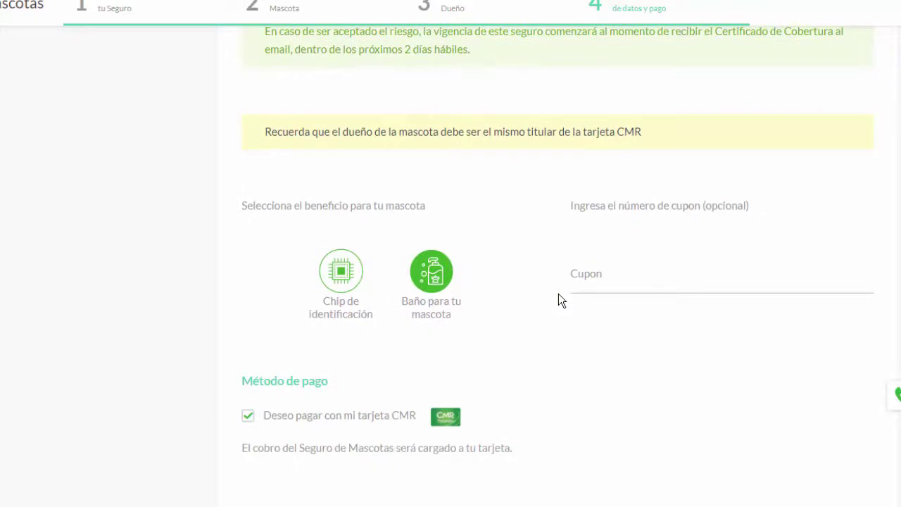
{"action": "left_click", "coordinate": [328, 265]}
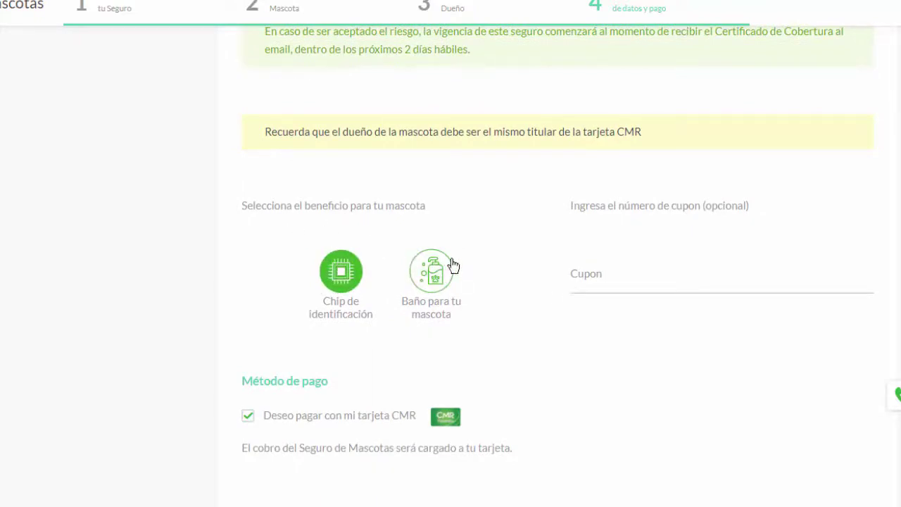
{"action": "left_click", "coordinate": [453, 265]}
{"action": "left_click", "coordinate": [341, 273]}
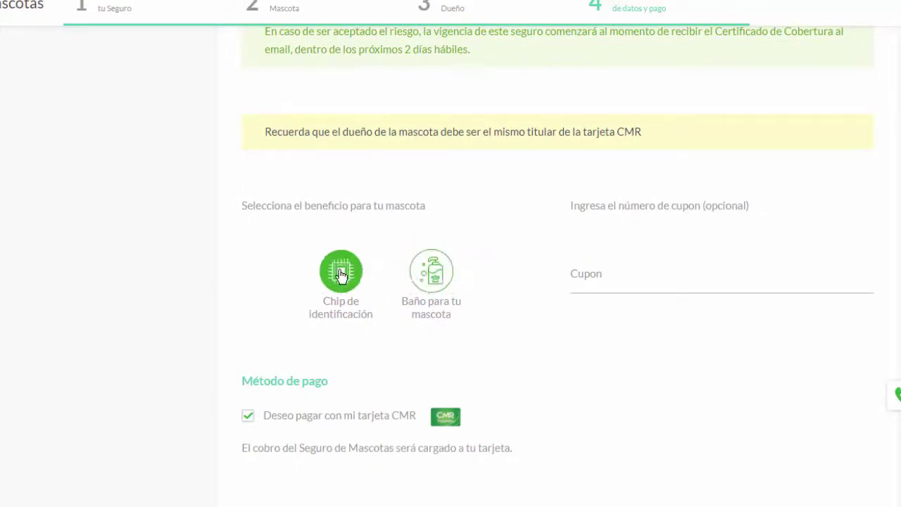
{"action": "left_click", "coordinate": [431, 274]}
{"action": "scroll", "coordinate": [496, 266], "scroll_direction": "down", "scroll_amount": 2}
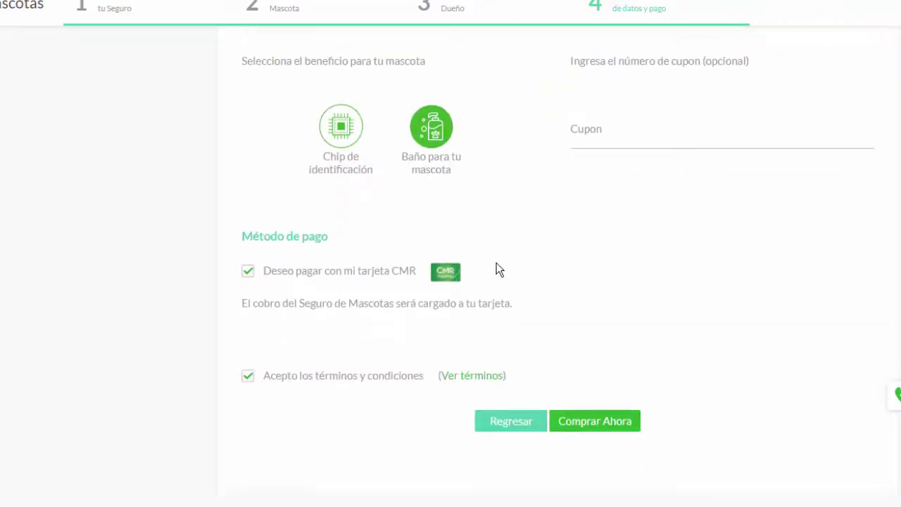